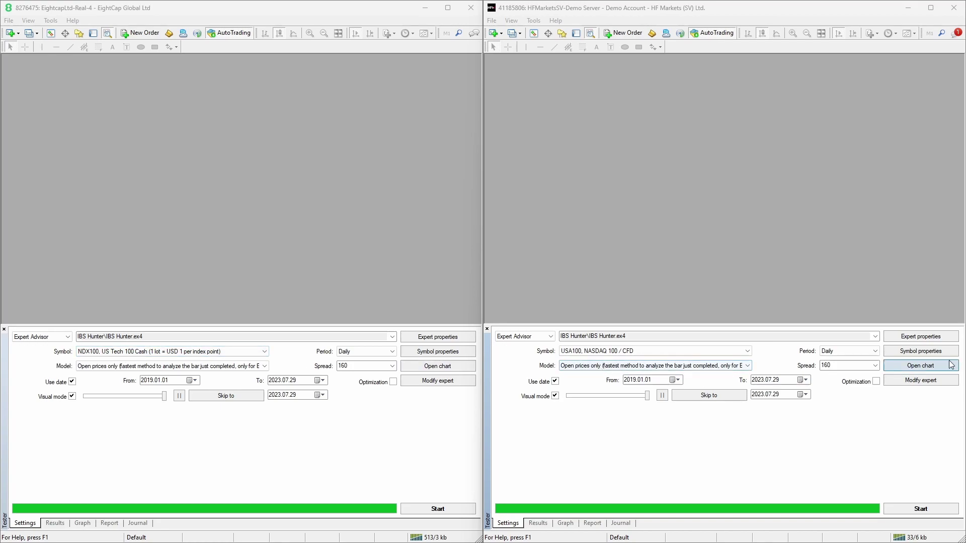
left_click(864, 355)
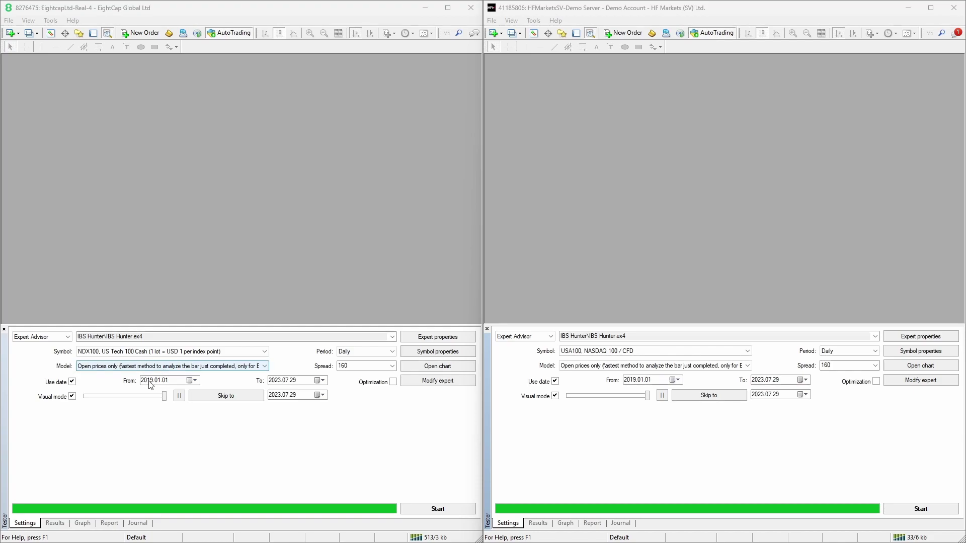
left_click(447, 337)
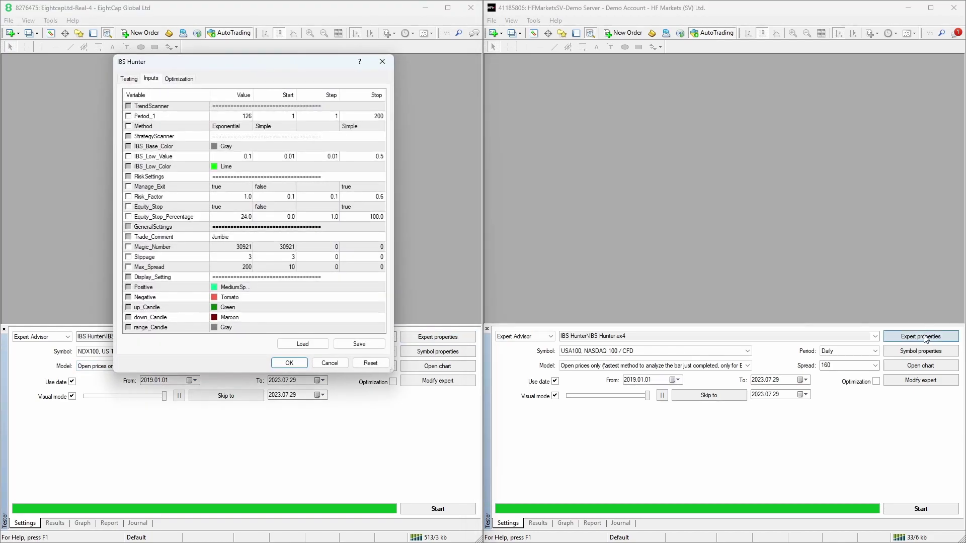
left_click(921, 337)
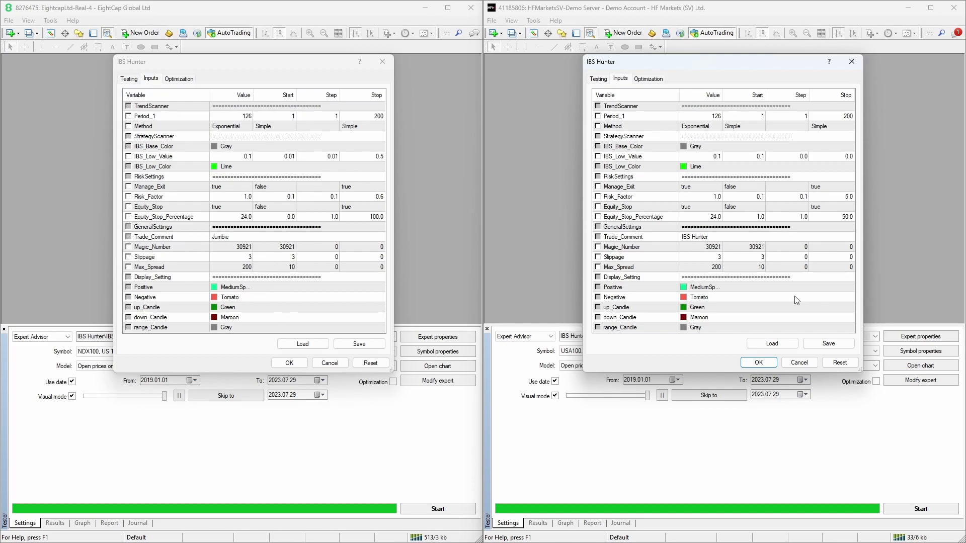
left_click(759, 362)
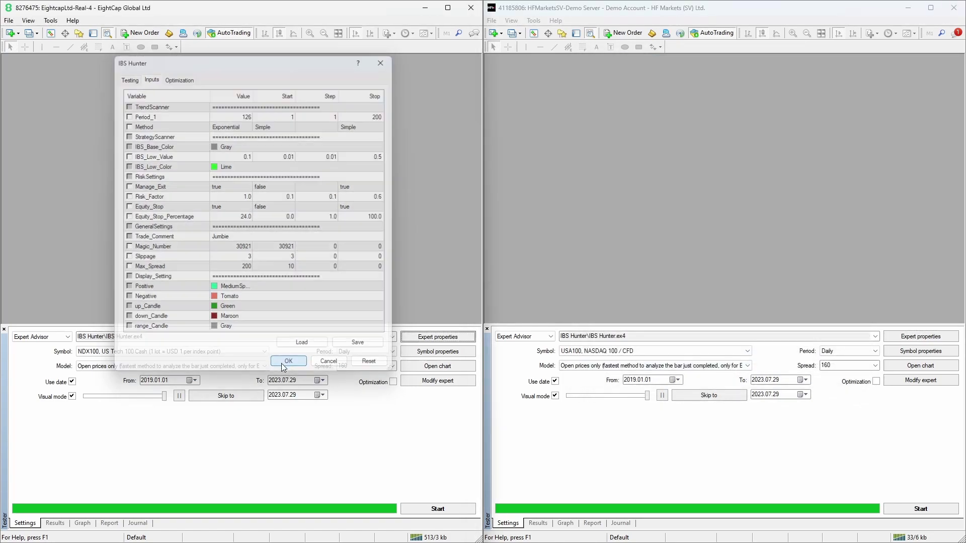
left_click(284, 363)
Step: Slow both visual playback speeds slightly and start the backtests in both terminals
left_click_drag(164, 396, 161, 397)
left_click(594, 396)
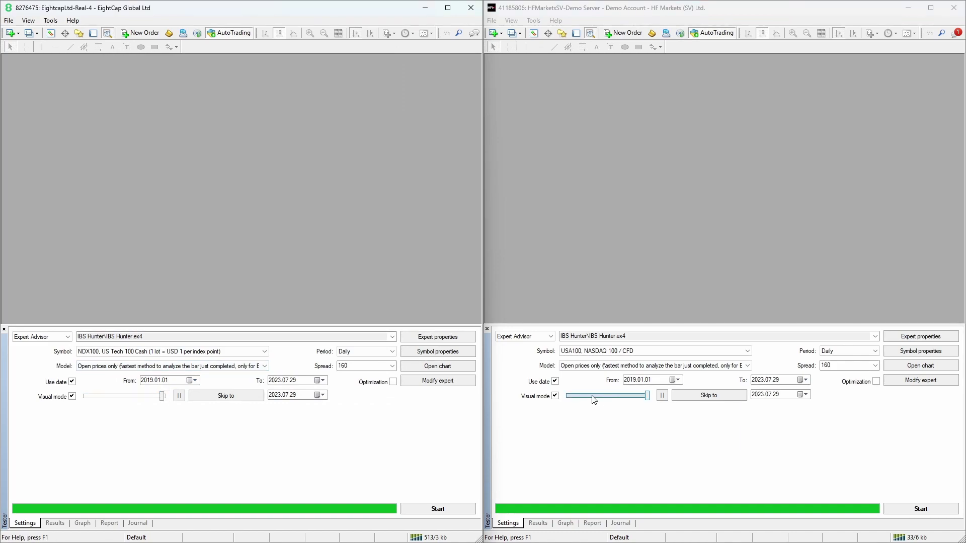
left_click_drag(647, 397, 645, 397)
left_click(438, 508)
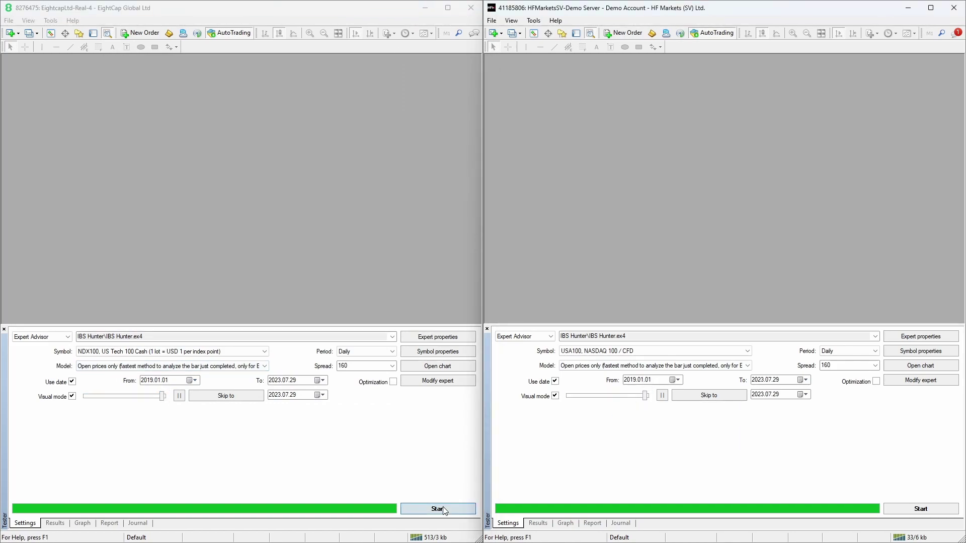
left_click(898, 509)
Step: Maximize the NDX100 and USA100 test charts and run both at full speed to the end
double_click(316, 78)
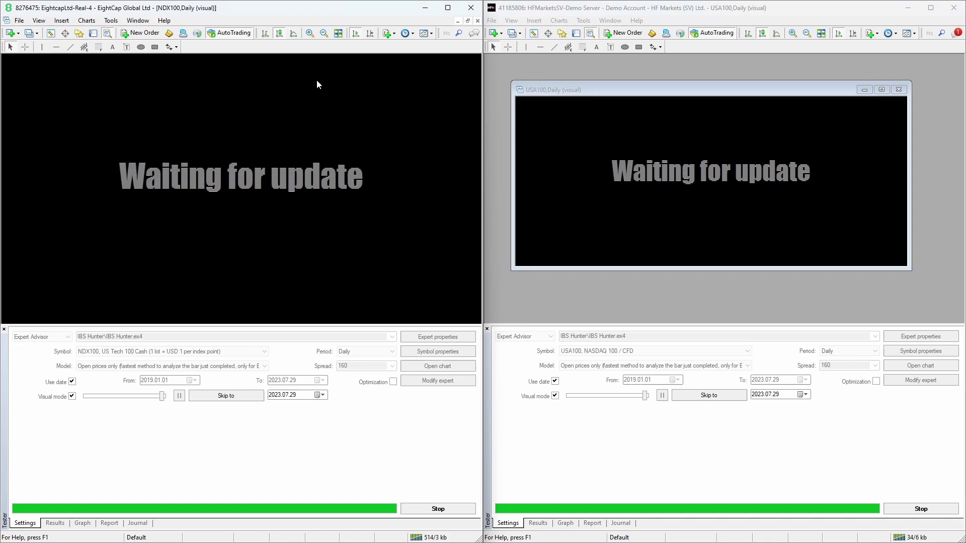
double_click(628, 87)
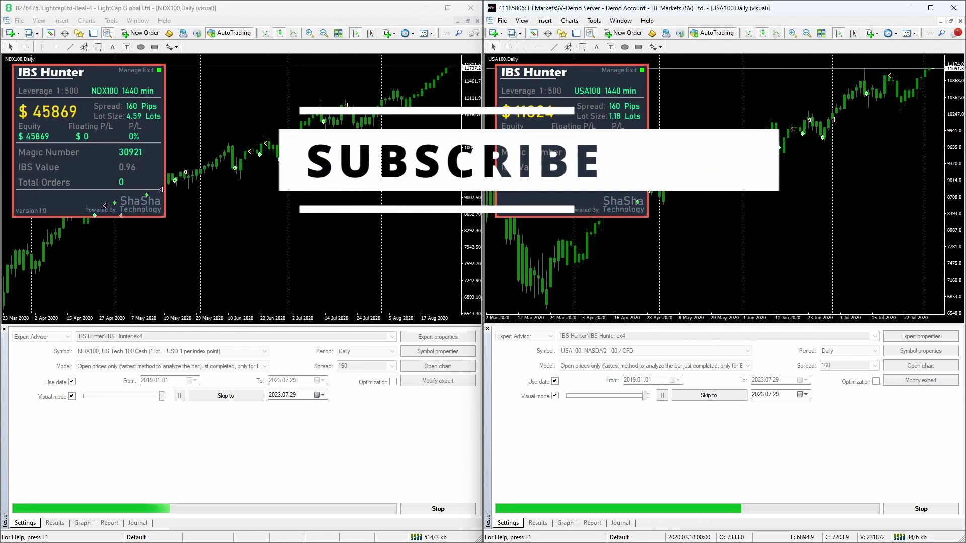
left_click_drag(162, 396, 165, 396)
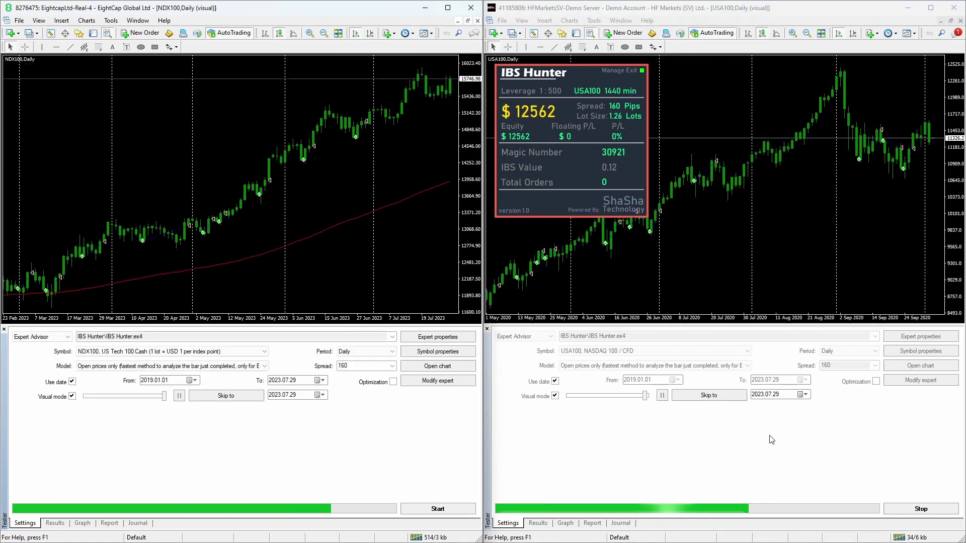
left_click_drag(645, 396, 648, 396)
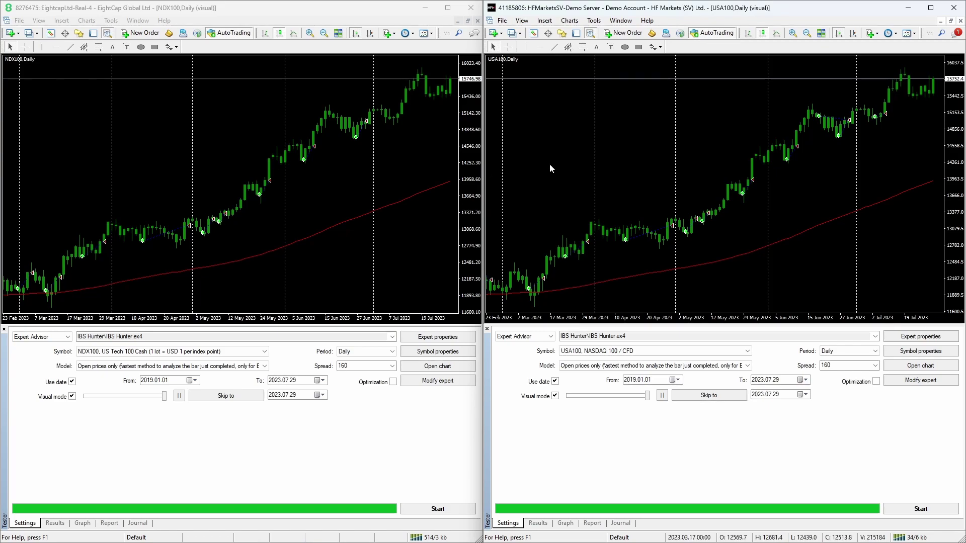
Step: List both testers' trades down to the final ones, ending near 209,639 and 21,402 balance
left_click(55, 523)
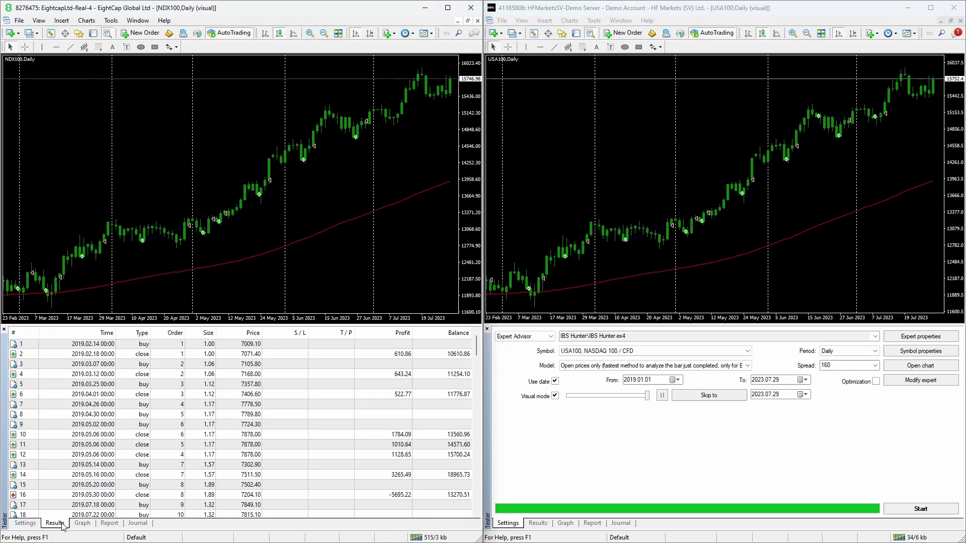
left_click(538, 523)
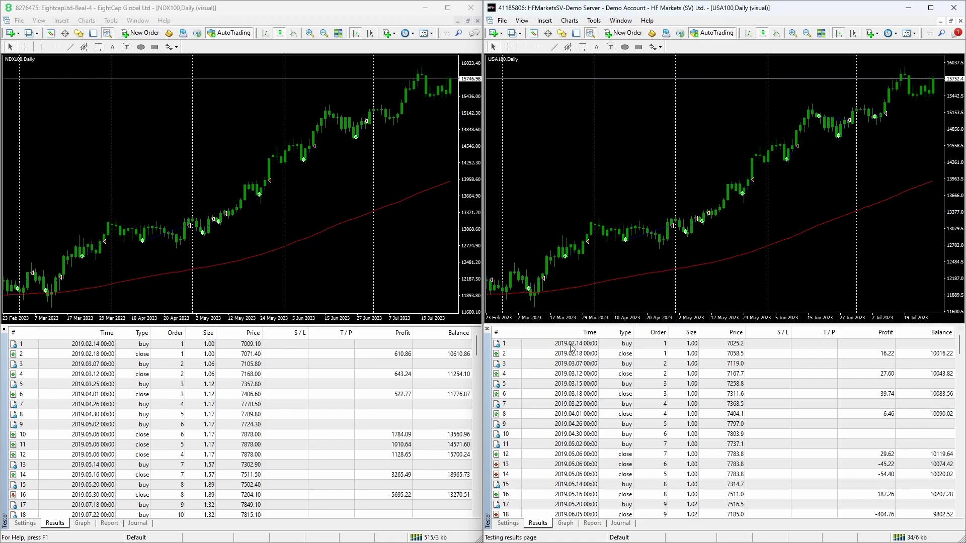
scroll(572, 358, "down", 20)
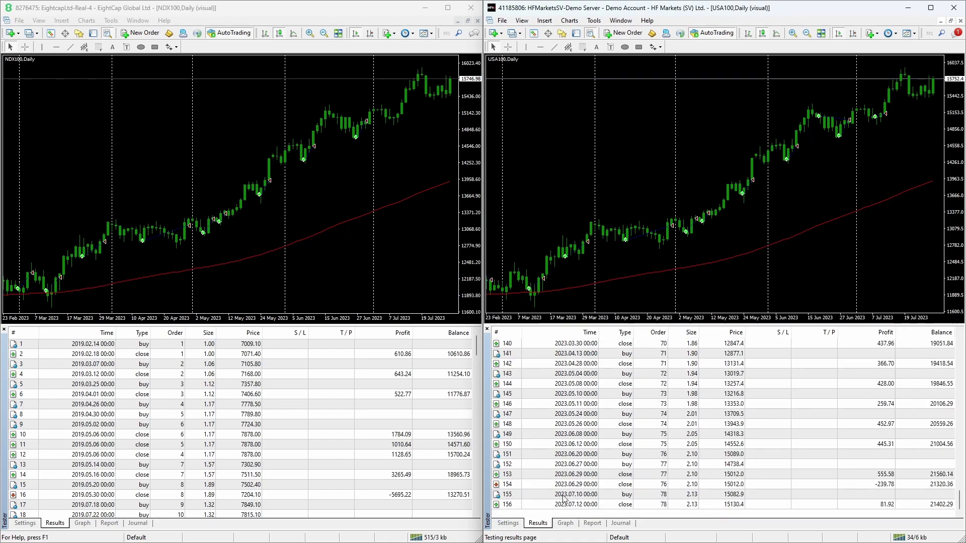
scroll(201, 421, "down", 20)
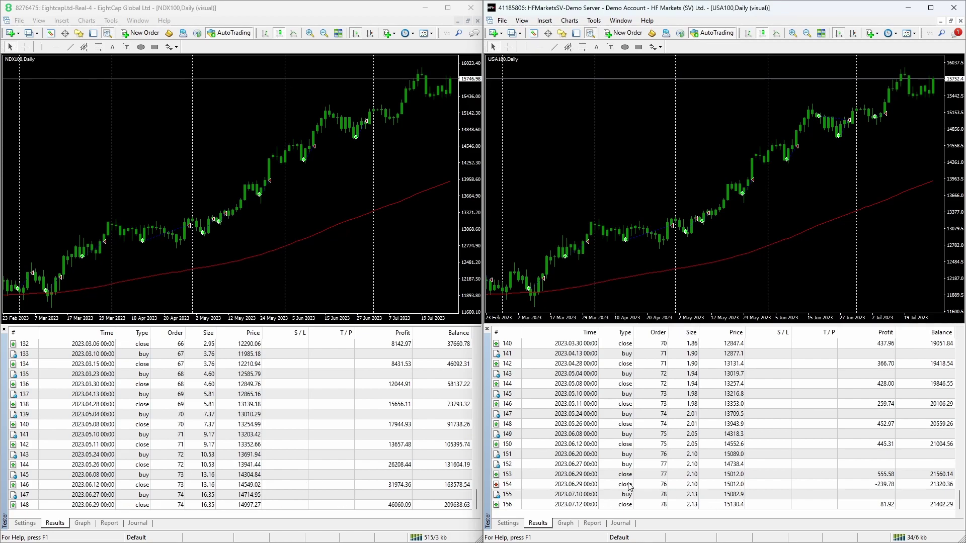
Step: Show both balance curves, then the left report with 199,638.63 net profit and 84.75% drawdown
left_click(83, 525)
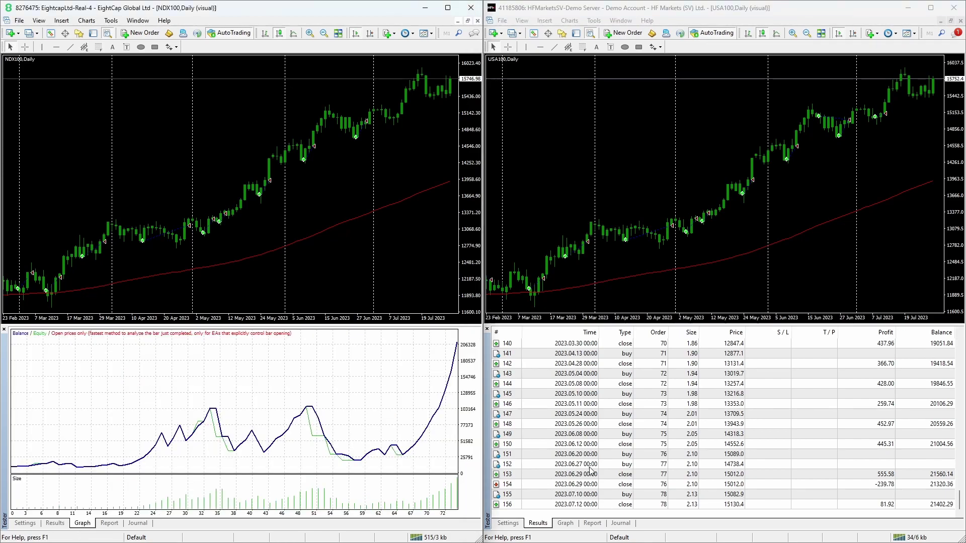
left_click(563, 524)
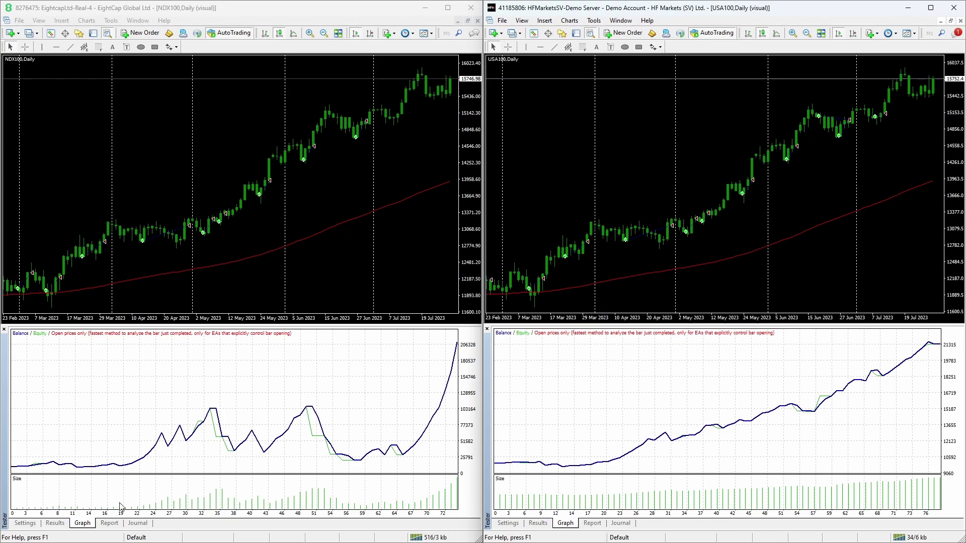
left_click(115, 526)
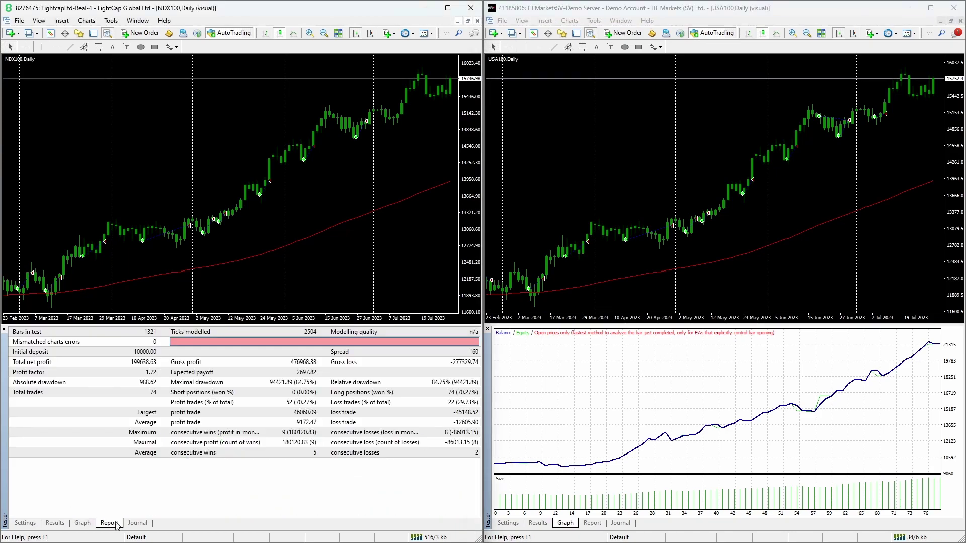
Step: Show the right tester's report: 11,402.29 net profit and 11.42% relative drawdown
left_click(592, 524)
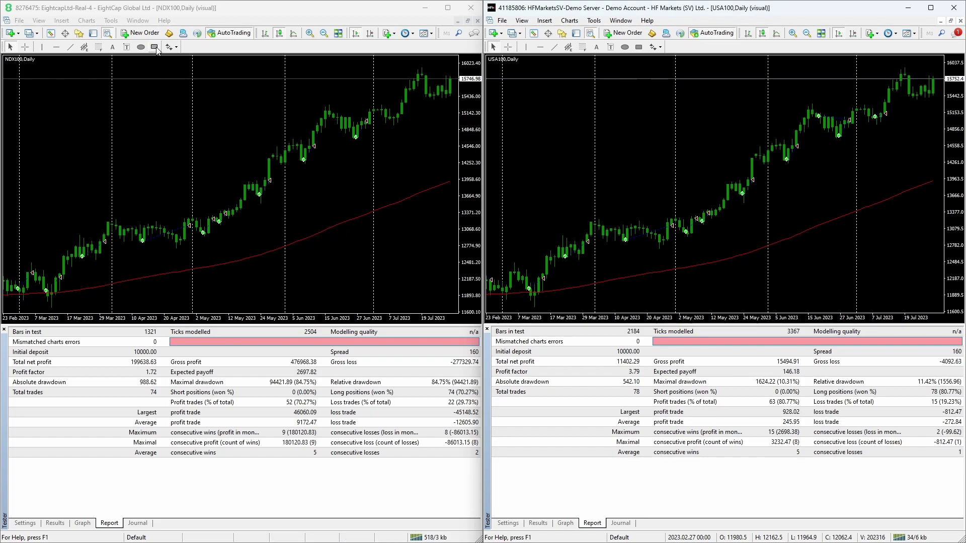
Step: Box the June and early-July 2023 candles on both the USA100 and NDX100 charts
left_click(428, 7)
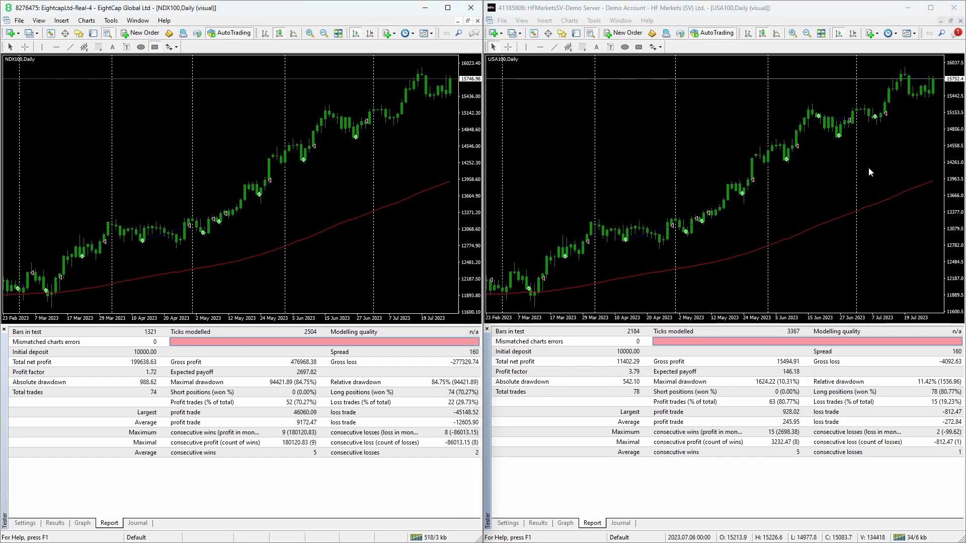
left_click(639, 47)
left_click_drag(865, 98, 897, 131)
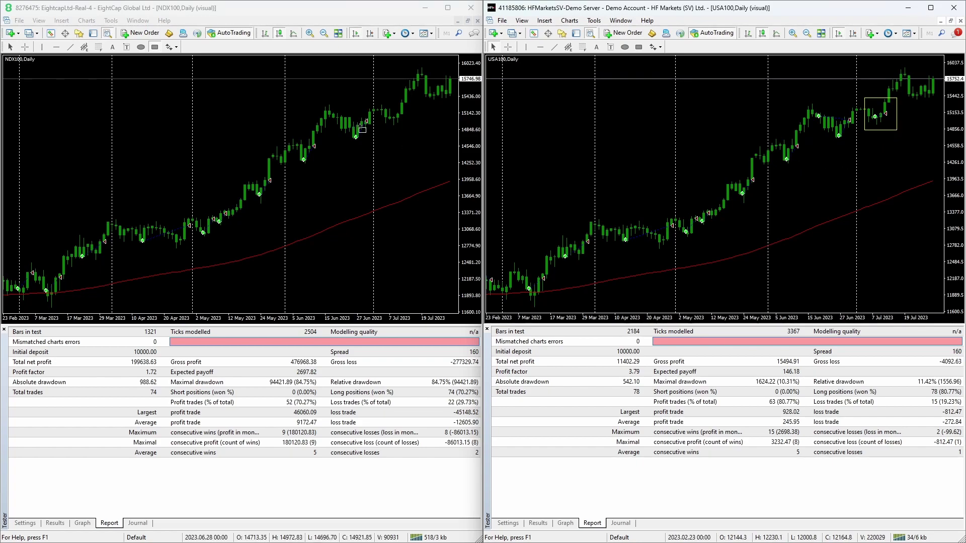
left_click_drag(378, 98, 410, 134)
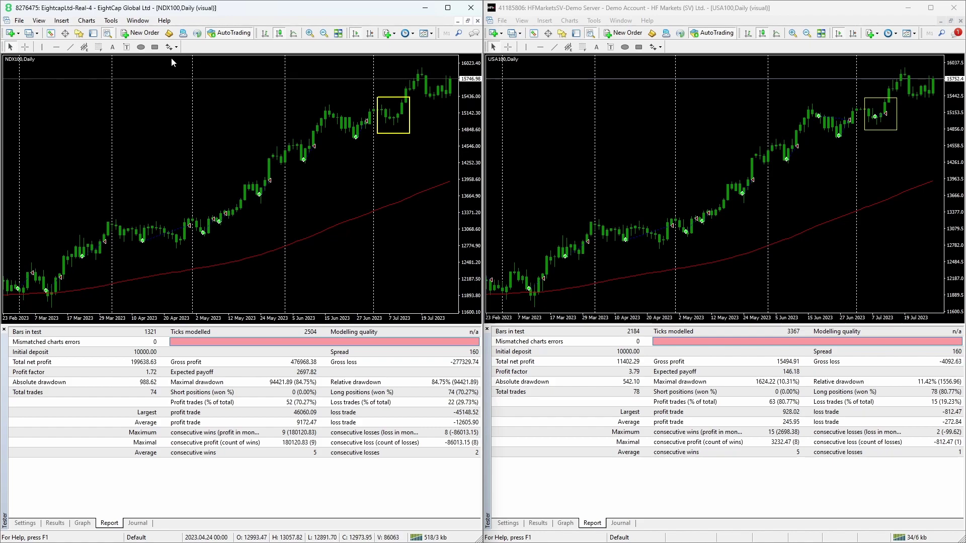
left_click(154, 48)
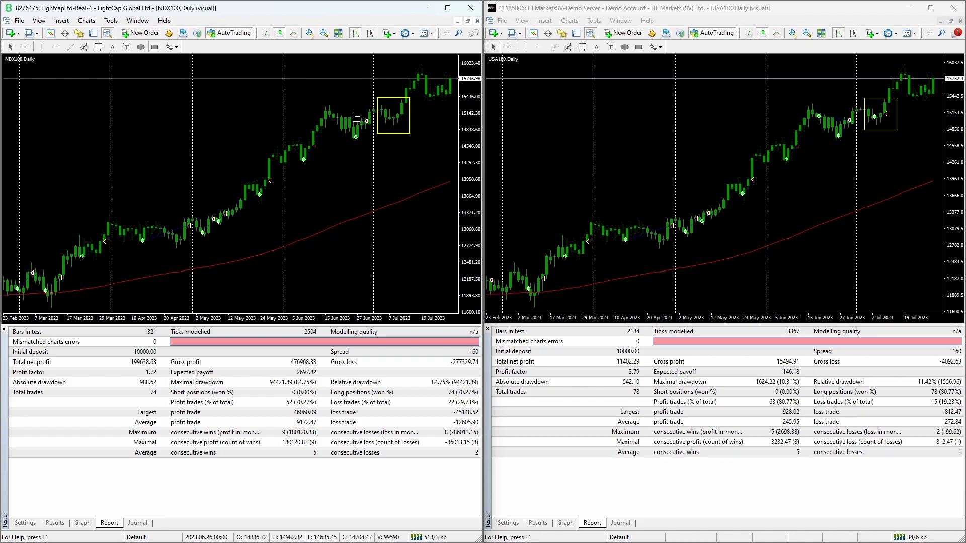
left_click_drag(341, 115, 372, 146)
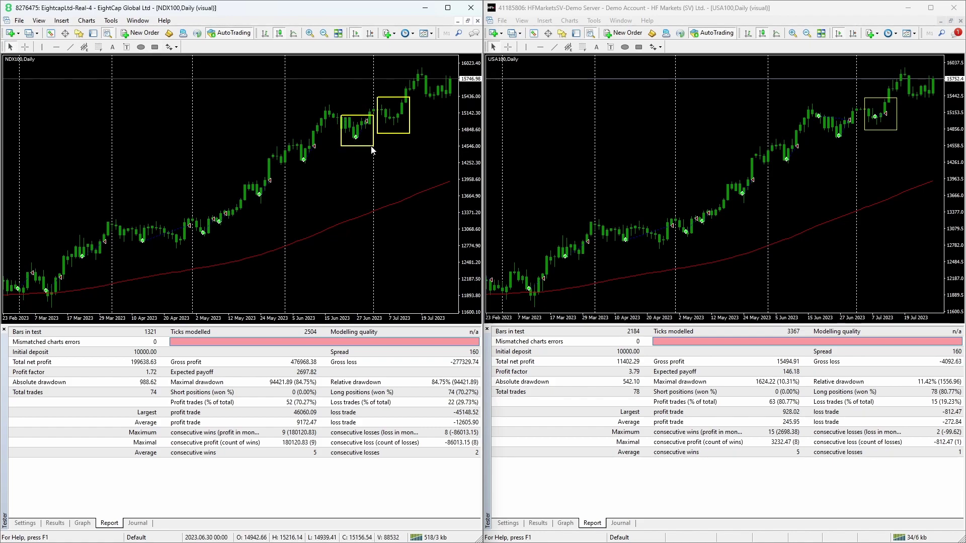
left_click_drag(808, 103, 857, 142)
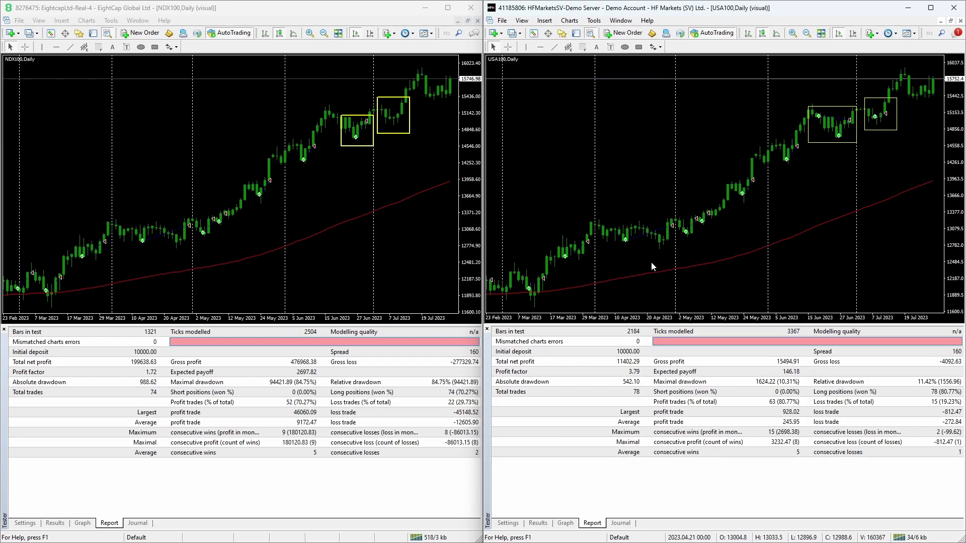
Step: Scroll back and box the mid-August 2022 trades on both the USA100 and NDX100 charts
scroll(641, 255, "up", 5)
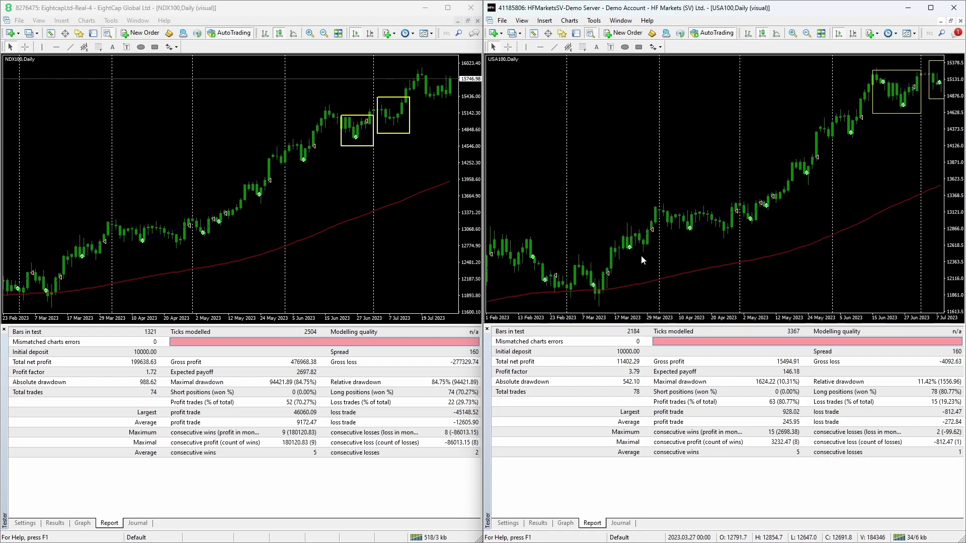
scroll(322, 262, "up", 4)
scroll(231, 184, "up", 3)
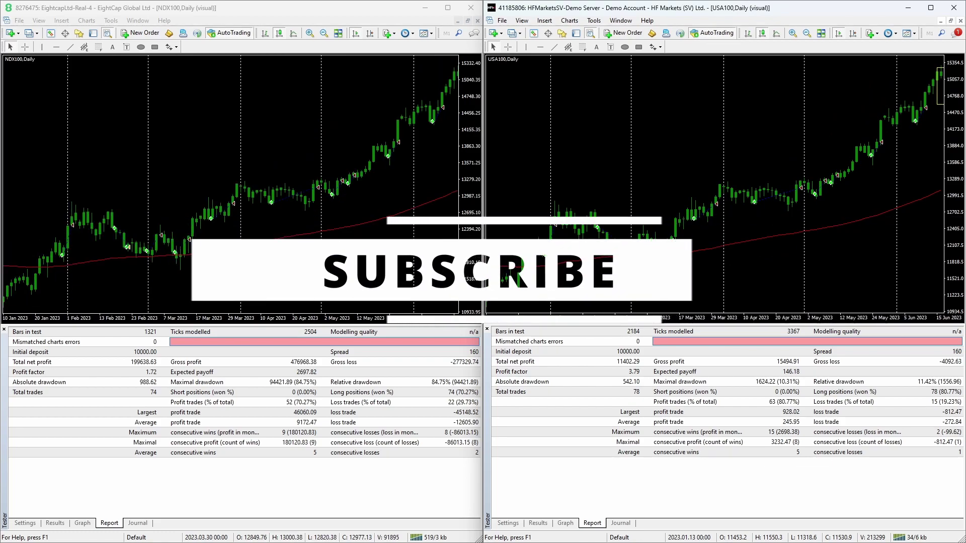
scroll(232, 184, "up", 2)
scroll(231, 183, "up", 2)
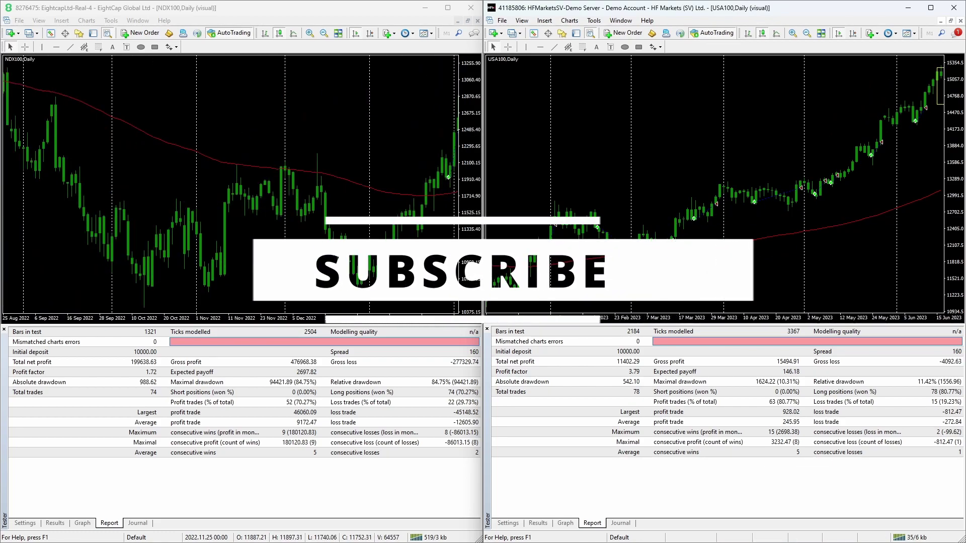
scroll(231, 183, "up", 2)
scroll(231, 184, "up", 2)
scroll(760, 163, "up", 3)
scroll(747, 168, "up", 3)
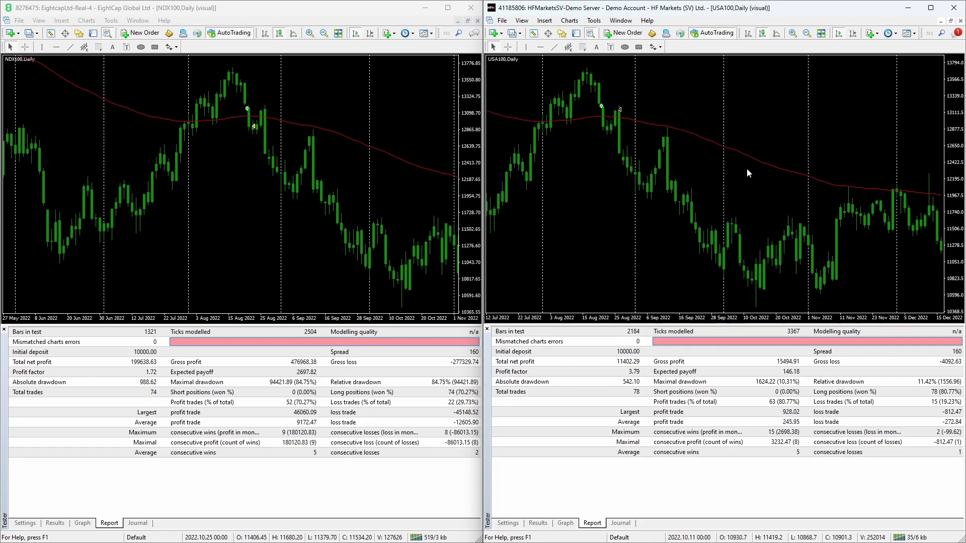
scroll(745, 169, "up", 3)
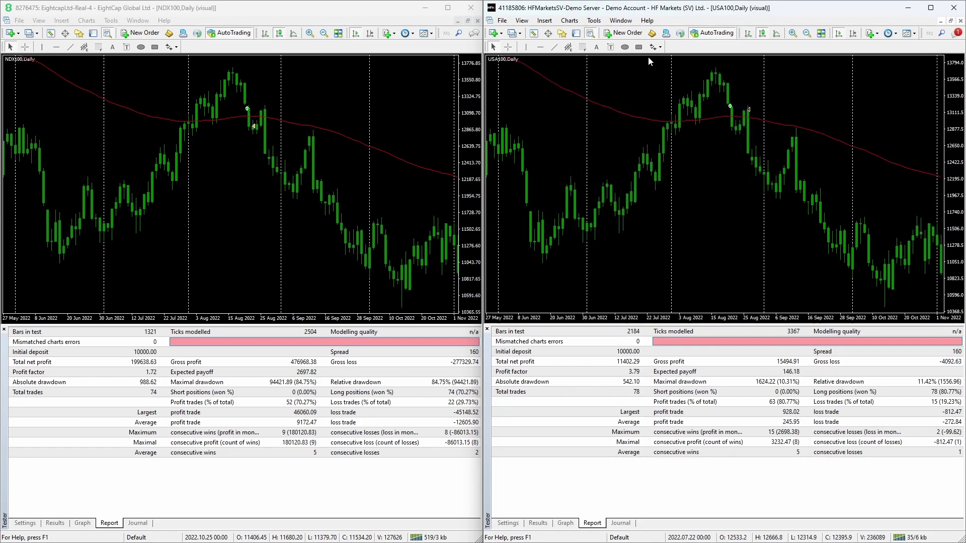
left_click(639, 48)
left_click_drag(720, 85, 758, 143)
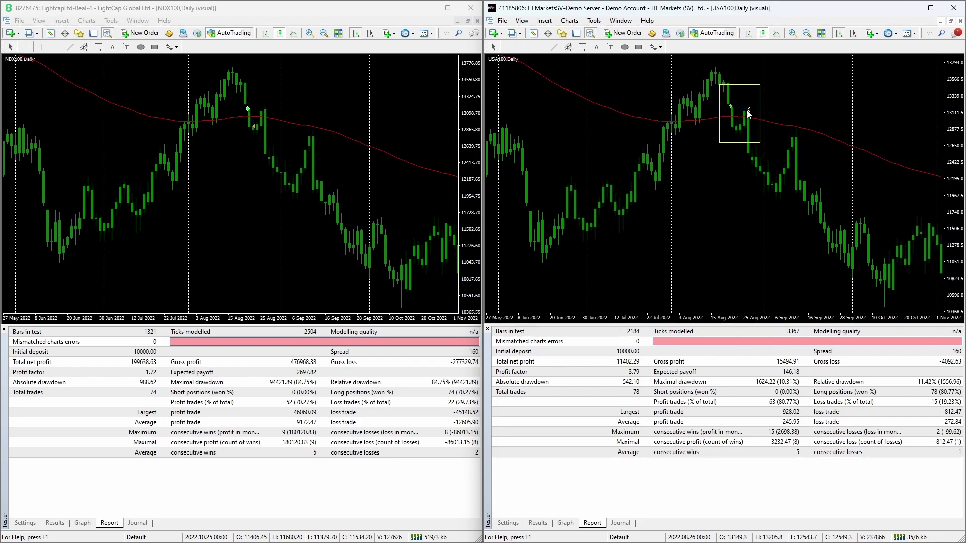
left_click(155, 46)
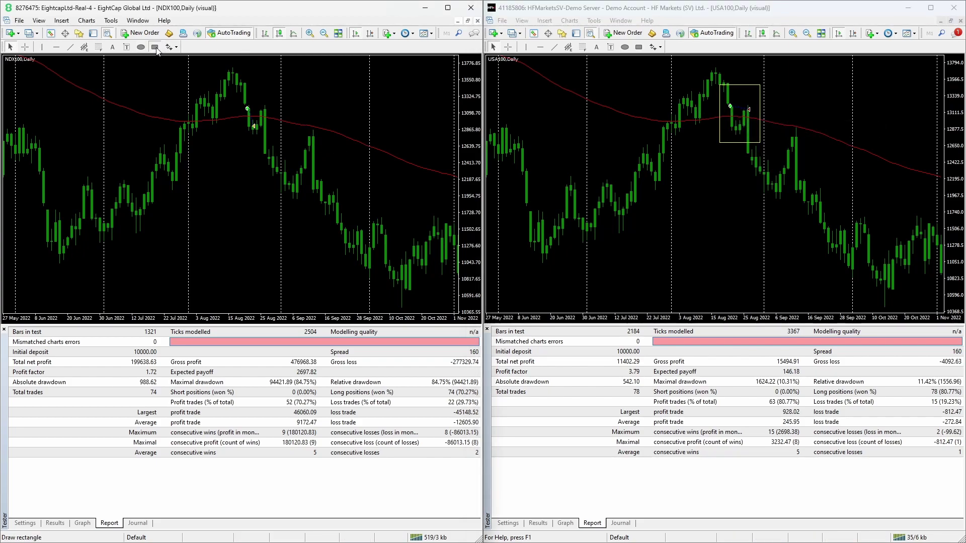
left_click_drag(237, 97, 265, 137)
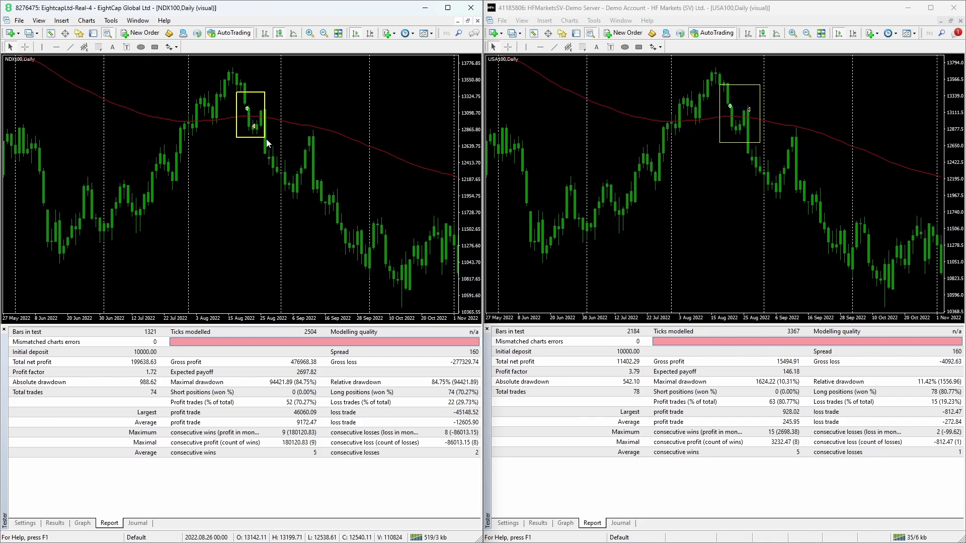
Step: Scroll back to autumn 2021 and box the early-October 2021 trades on the USA100 chart
scroll(255, 175, "up", 10)
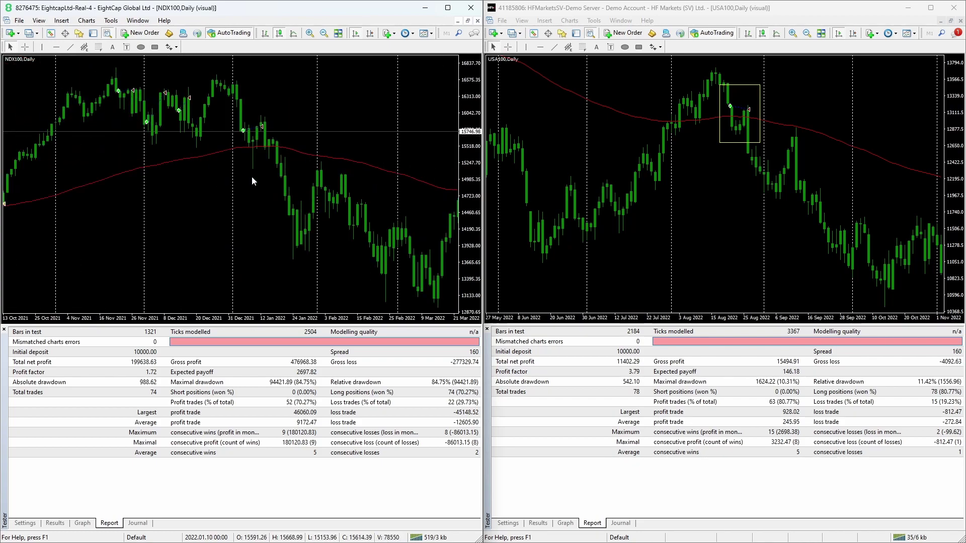
scroll(253, 181, "up", 3)
scroll(648, 206, "up", 4)
scroll(648, 205, "up", 4)
scroll(648, 205, "up", 4)
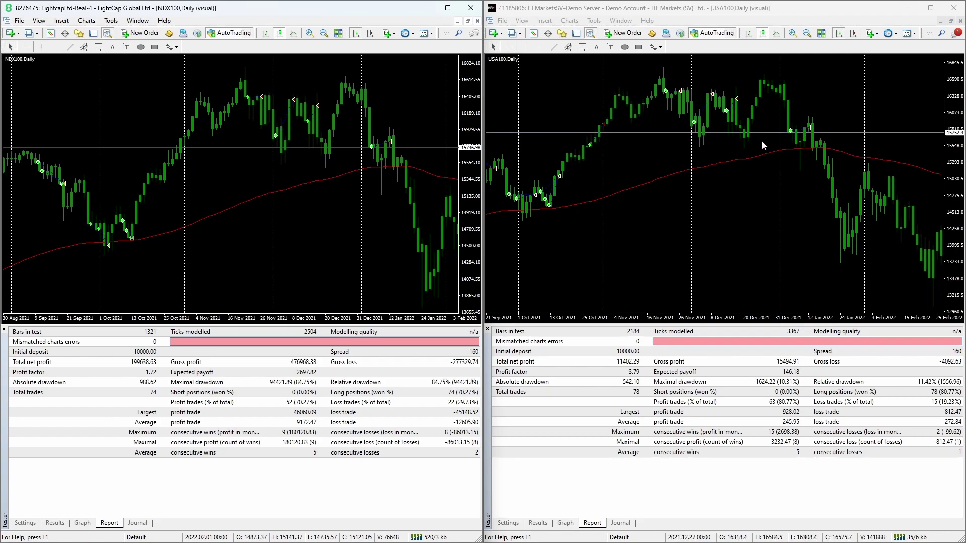
scroll(676, 189, "up", 4)
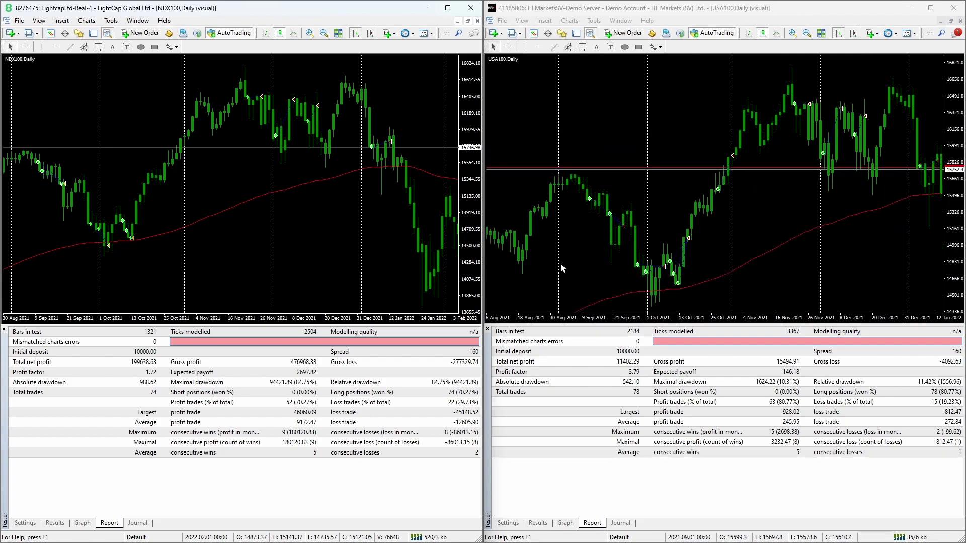
left_click(638, 47)
left_click_drag(699, 223, 667, 290)
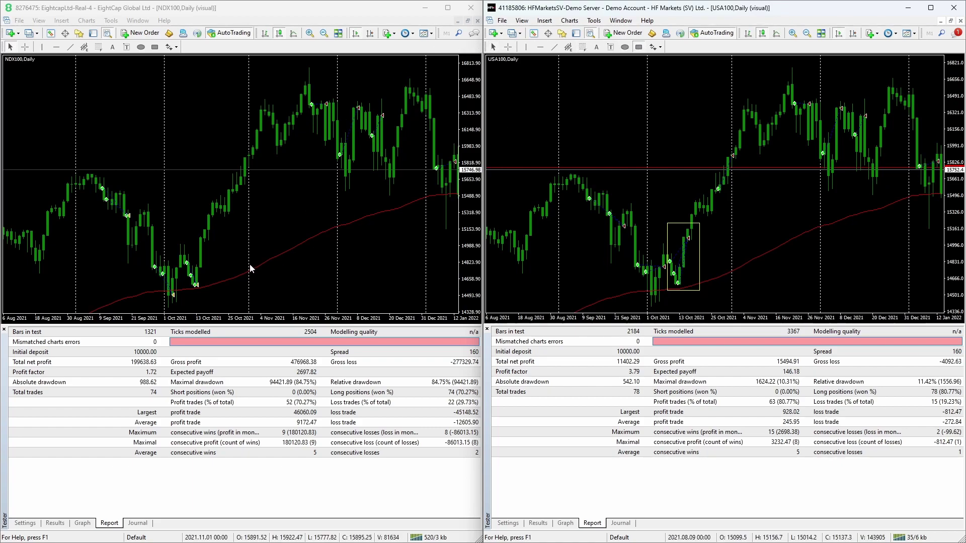
Step: Box NDX100's early-October and late-September 2021 trades, and USA100's late-September trades
left_click(141, 60)
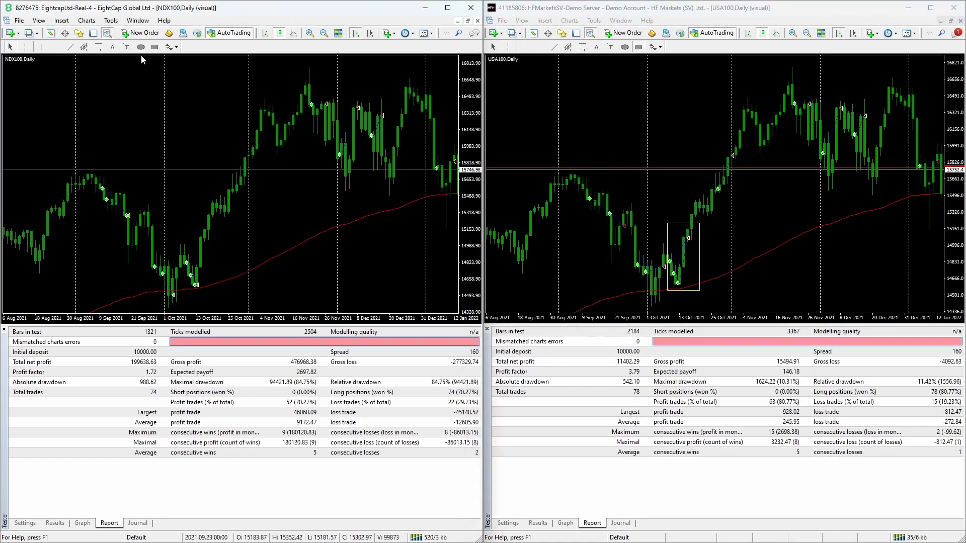
left_click(154, 47)
left_click_drag(181, 245, 205, 289)
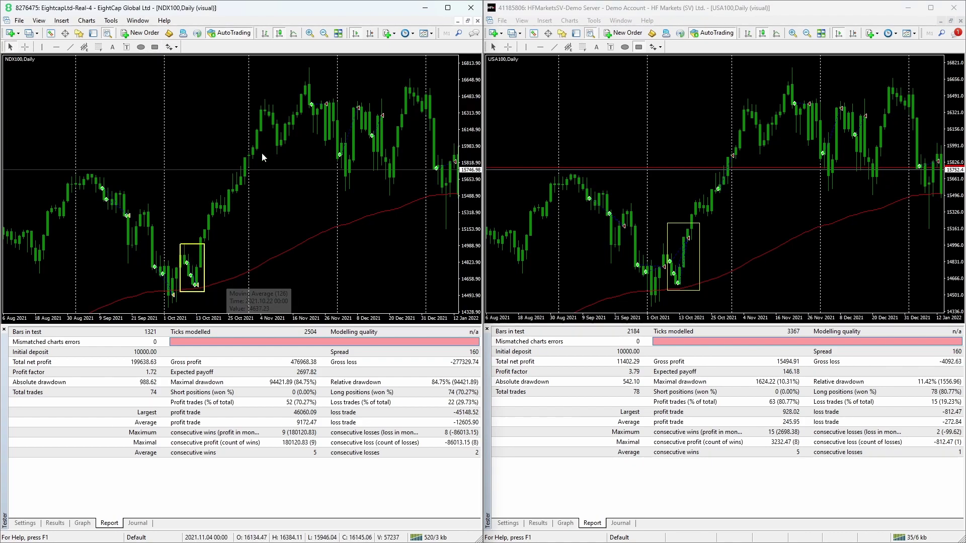
left_click(154, 47)
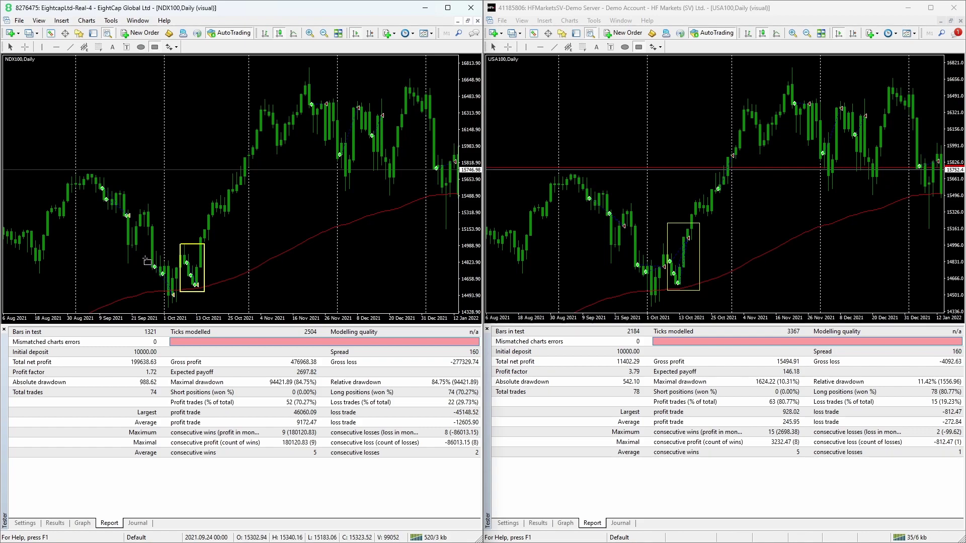
left_click_drag(145, 258, 176, 301)
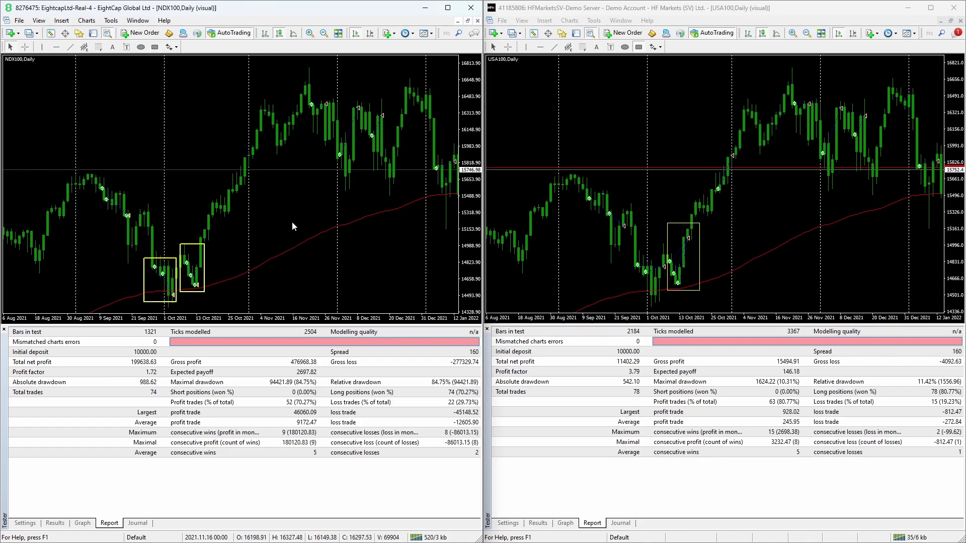
left_click_drag(628, 242, 667, 280)
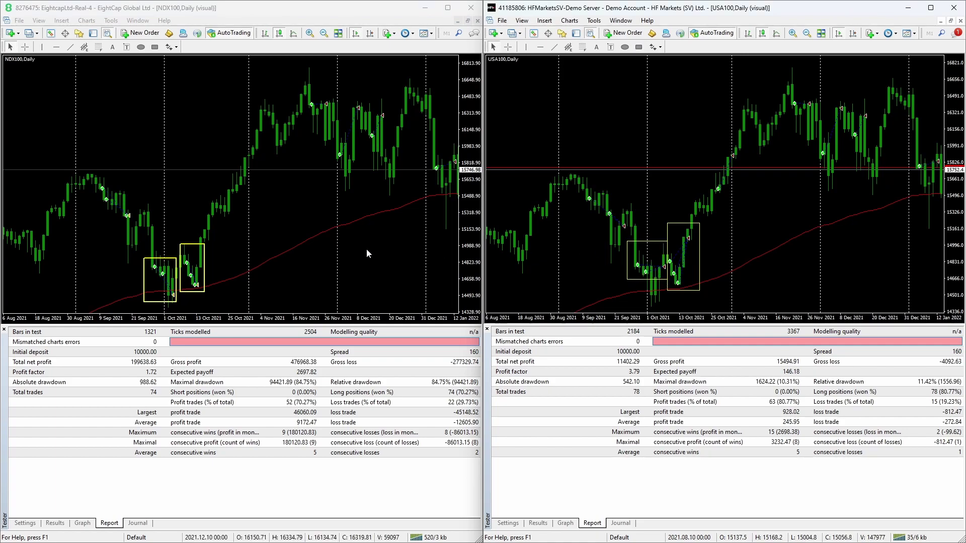
Step: Scroll back to spring 2021 and box the mid-May dip trades on both USA100 and NDX100
scroll(366, 249, "up", 5)
scroll(354, 247, "up", 5)
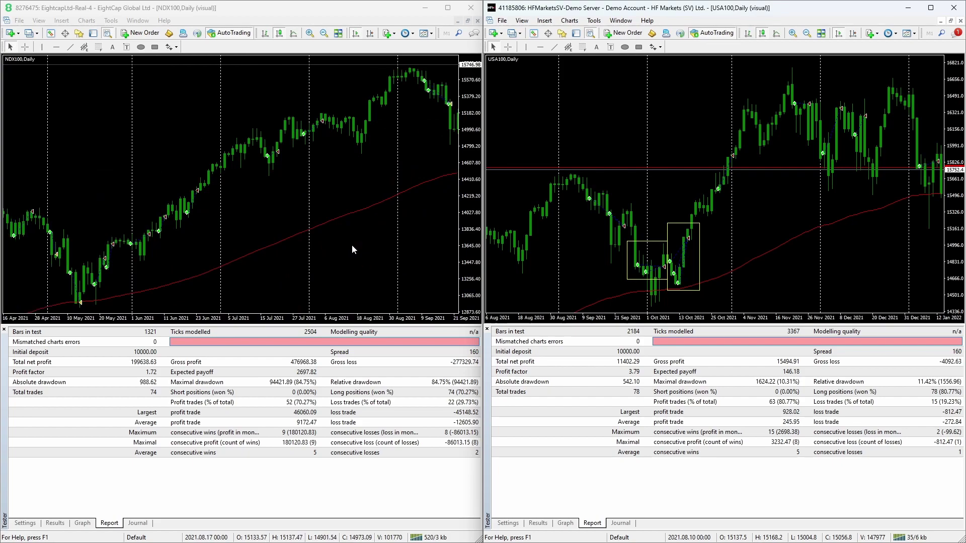
scroll(705, 215, "up", 3)
scroll(705, 216, "up", 4)
scroll(704, 215, "up", 3)
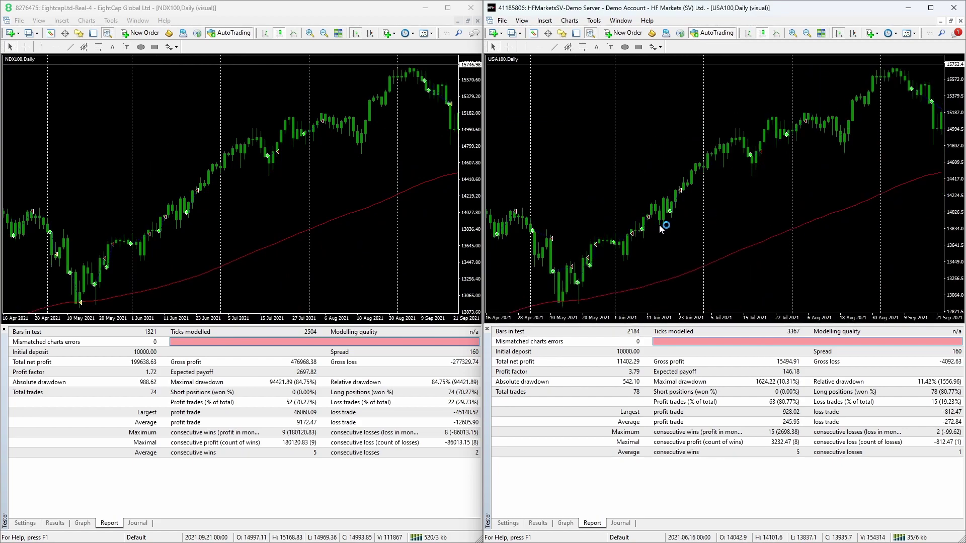
scroll(215, 218, "up", 2)
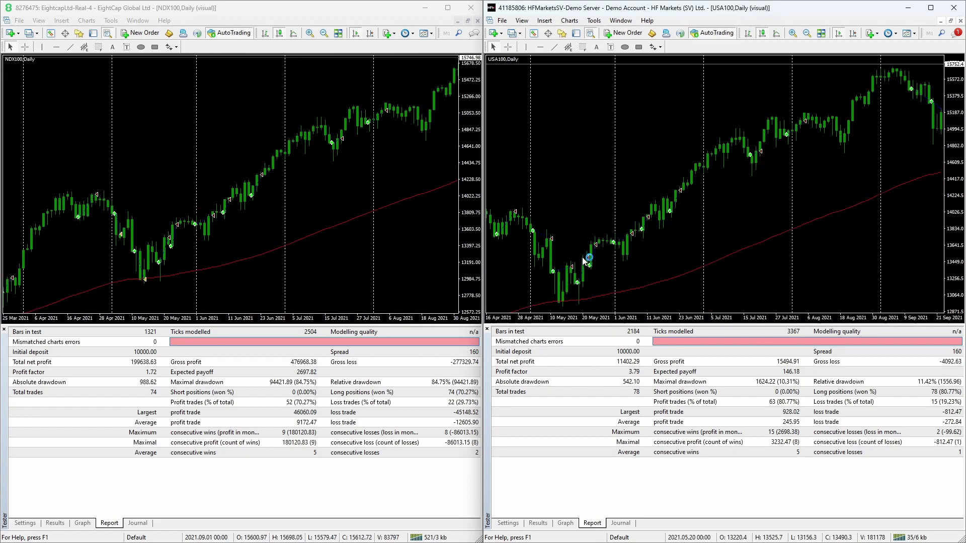
left_click(638, 47)
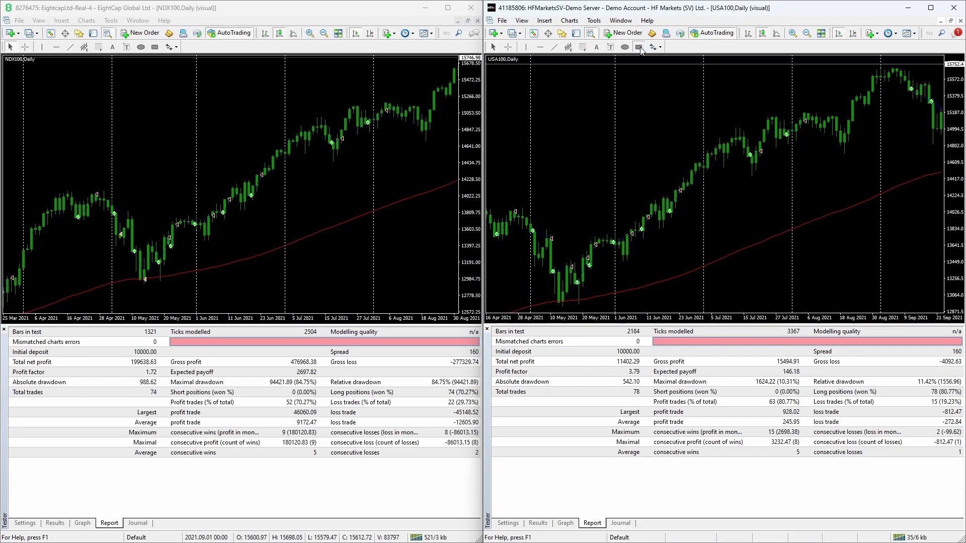
left_click_drag(547, 257, 579, 280)
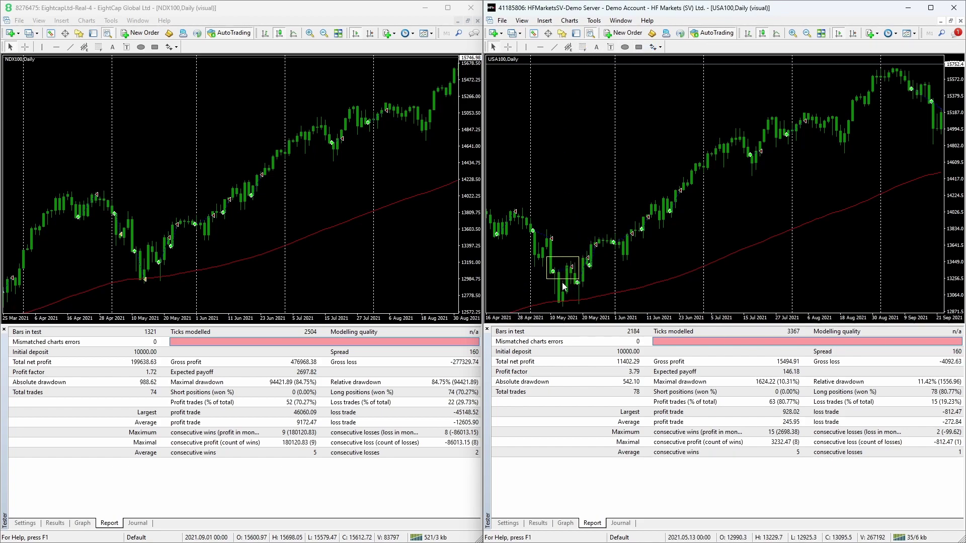
left_click(157, 48)
left_click_drag(128, 243, 152, 286)
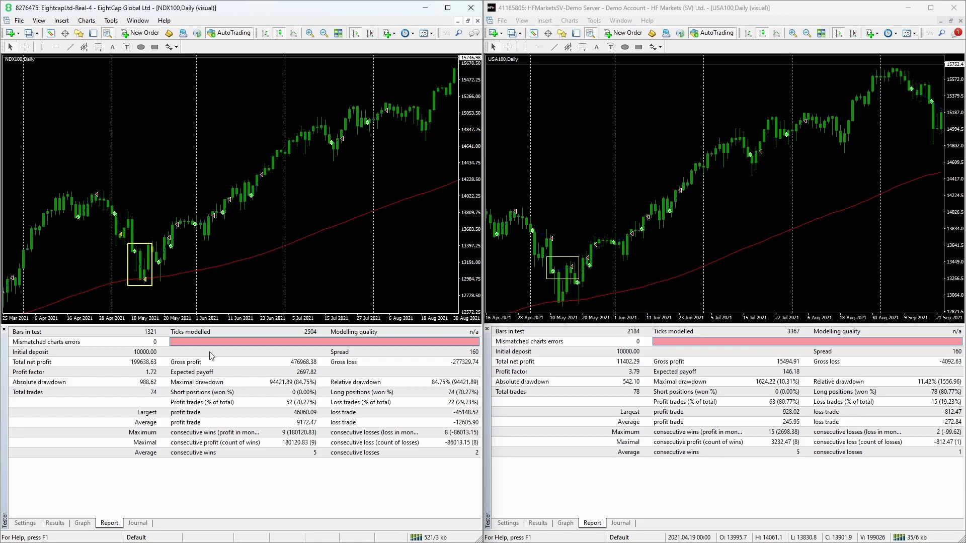
Step: Set the NDX100 tester's IBS Hunter Risk_Factor input to 0.1, leaving USA100 at 1.0
left_click(24, 523)
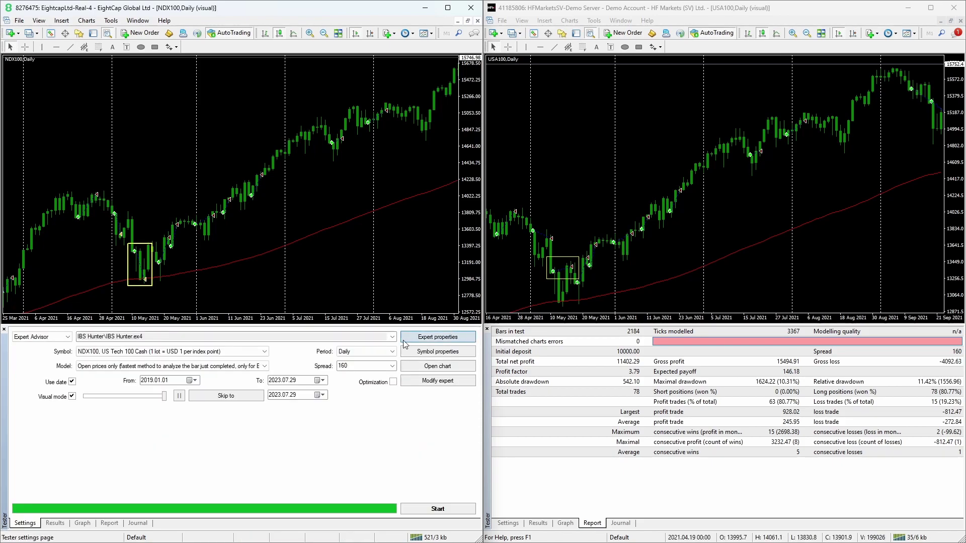
left_click(438, 337)
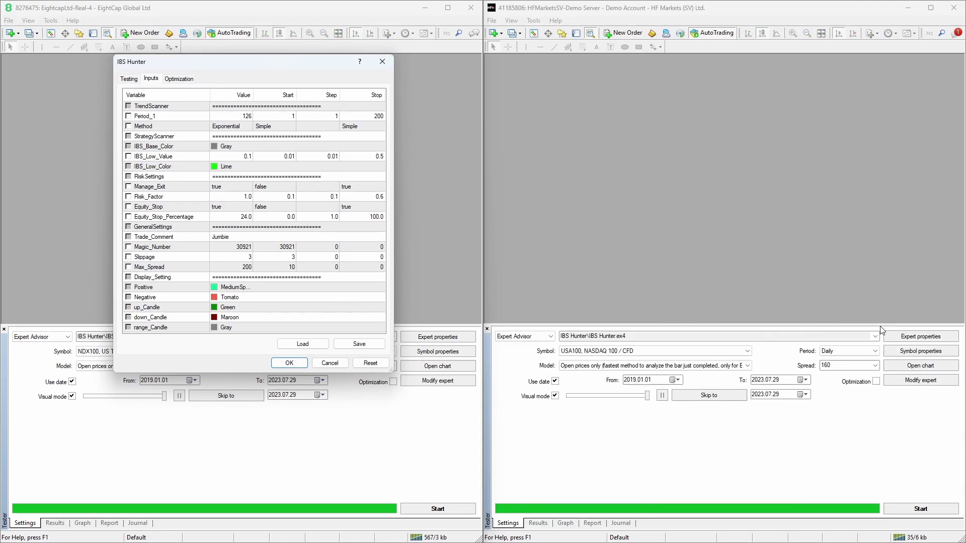
left_click(921, 336)
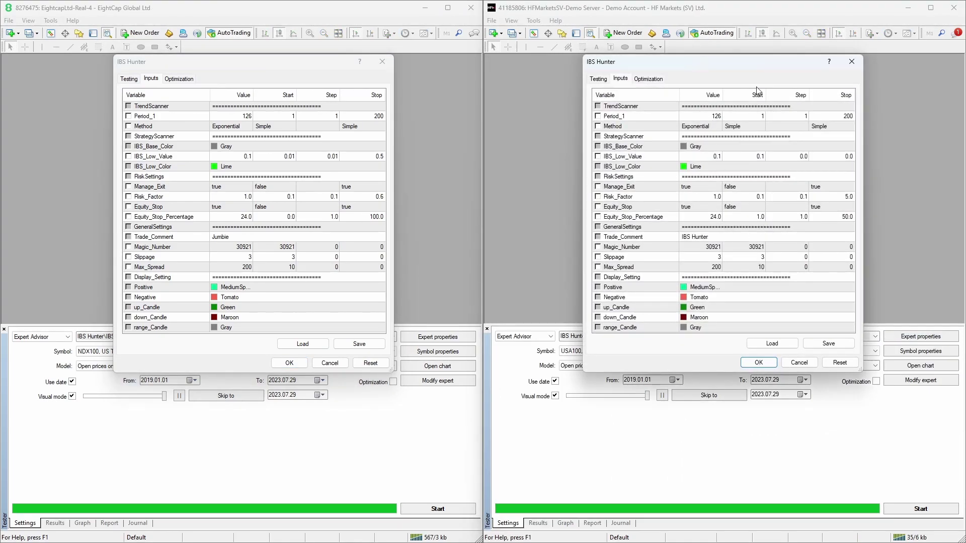
double_click(243, 198)
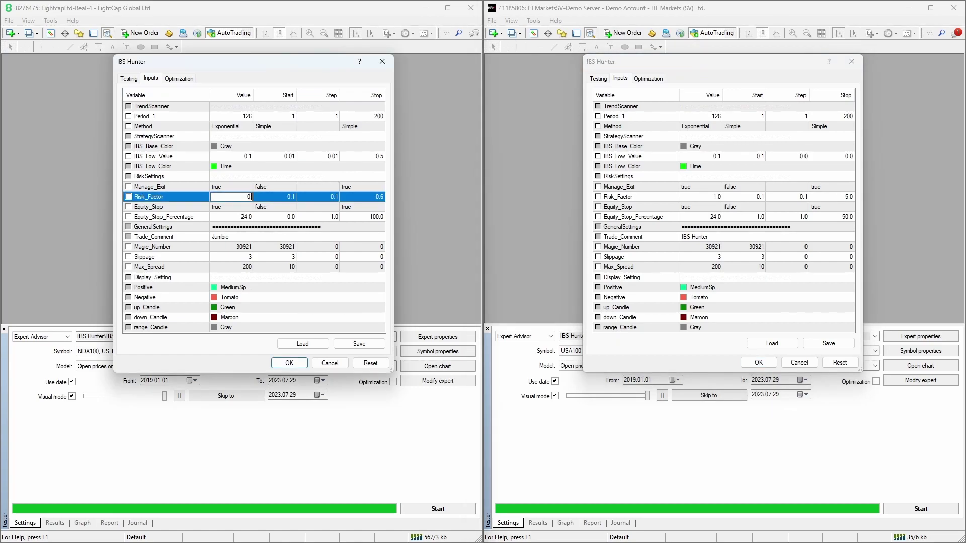
type(".1")
key("Return")
left_click(288, 362)
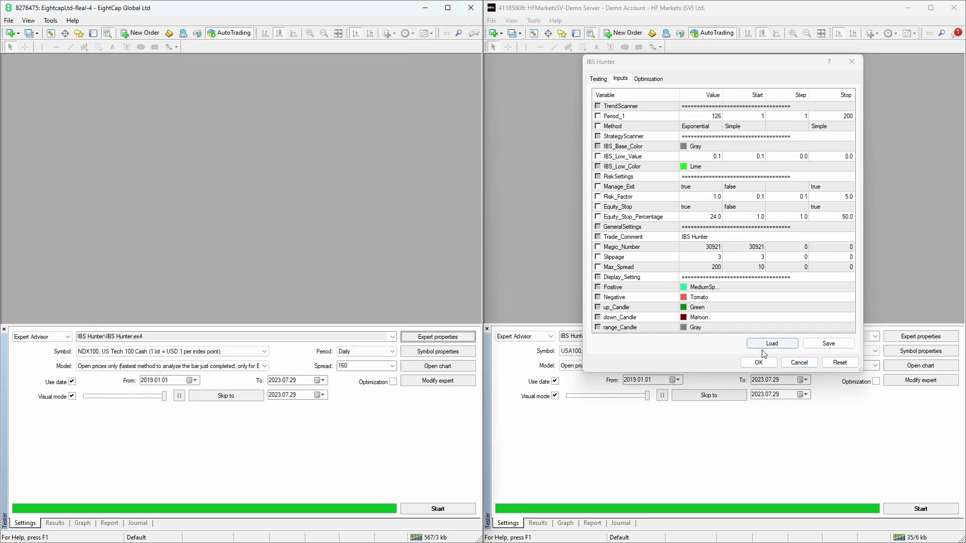
left_click(759, 363)
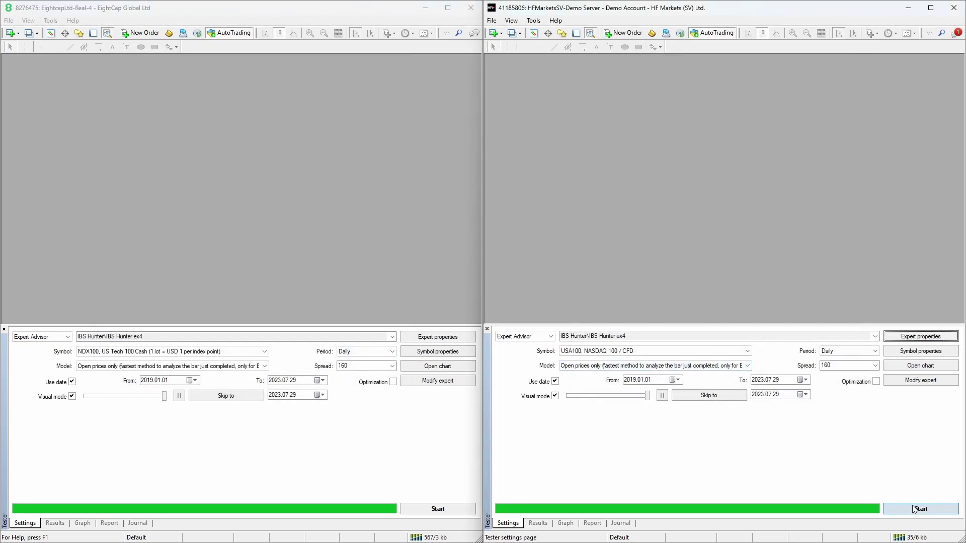
Step: Start the USA100 and NDX100 backtests and maximize the USA100 visual chart
left_click(914, 507)
left_click(409, 509)
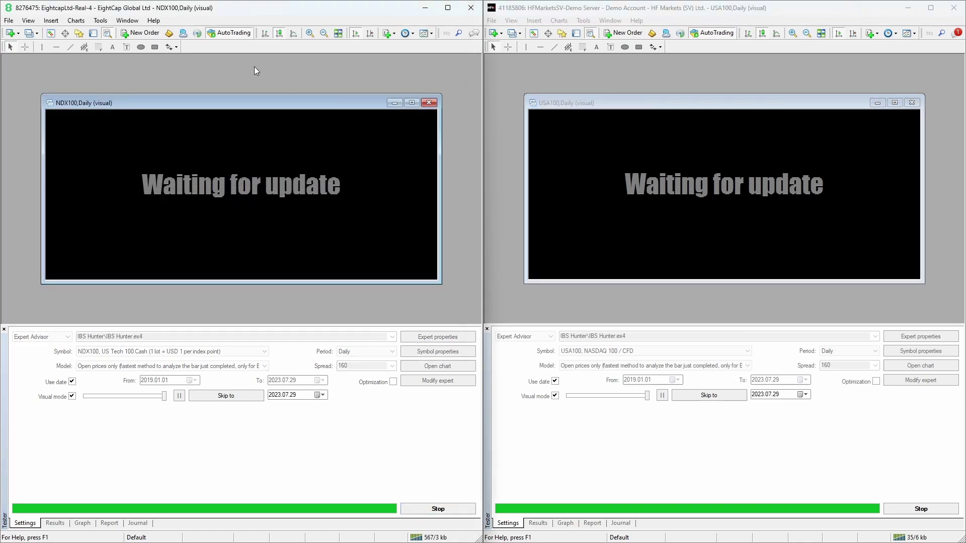
double_click(589, 103)
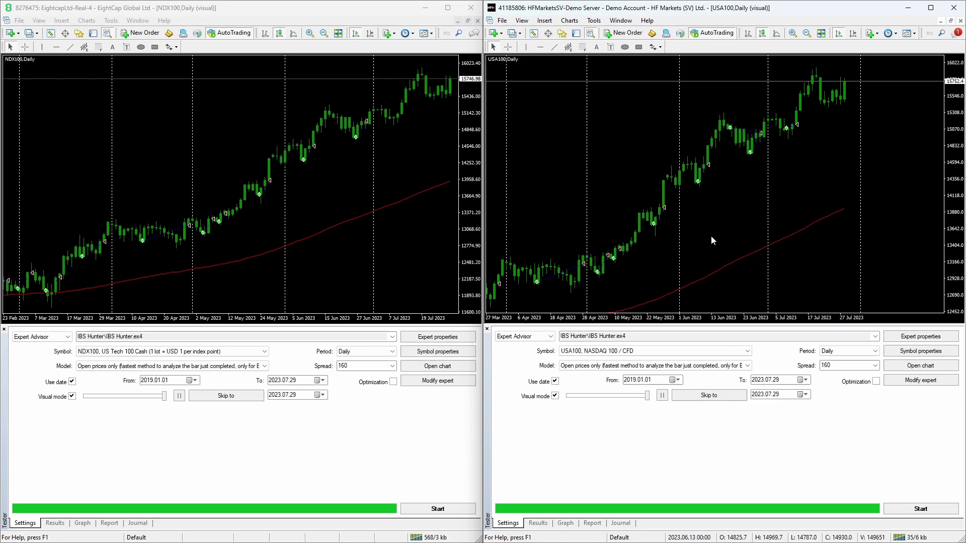
scroll(712, 235, "down", 3)
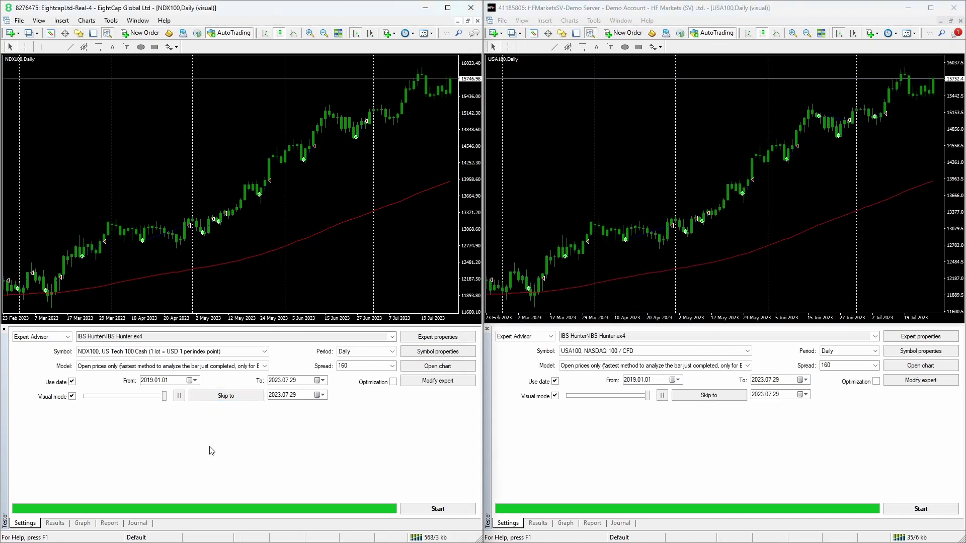
Step: Show both balance graphs, then the NDX100 report with 15,269.25 net profit and 12.60% drawdown
left_click(83, 524)
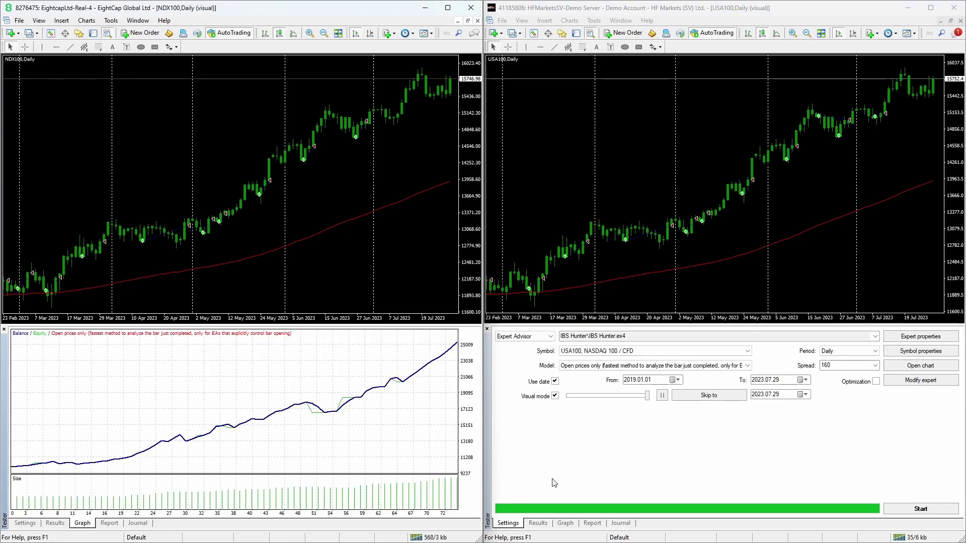
left_click(572, 523)
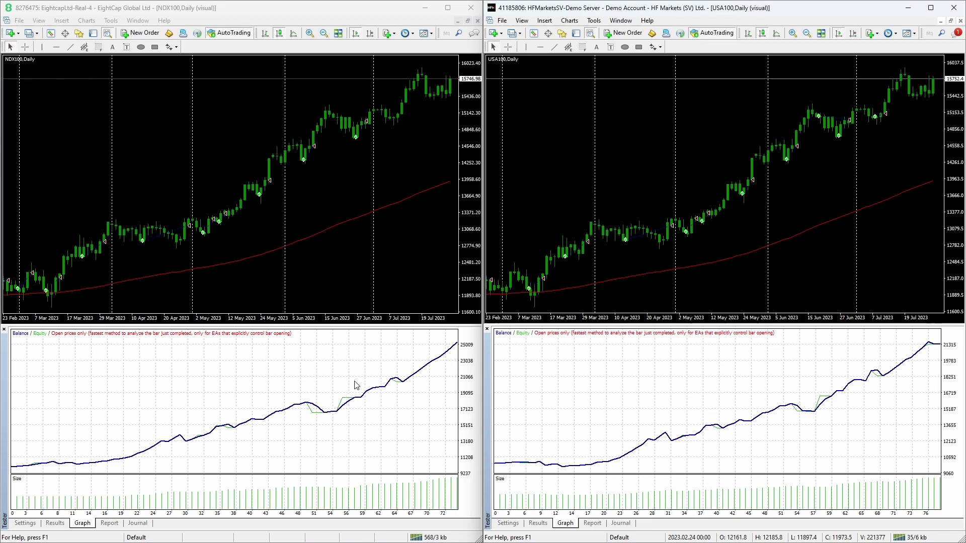
left_click(108, 523)
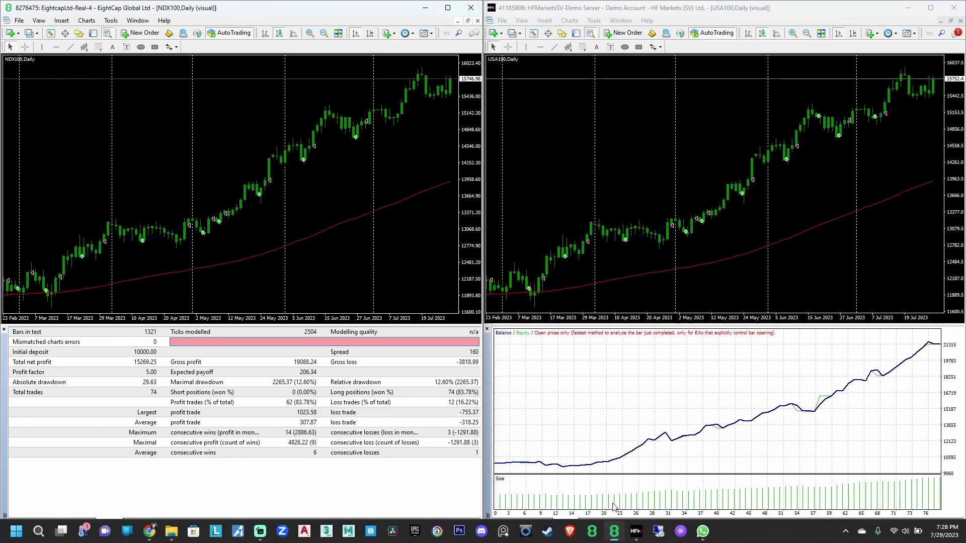
Step: Show the USA100 report: 11,402.29 net profit and 11.42% relative drawdown
left_click(592, 523)
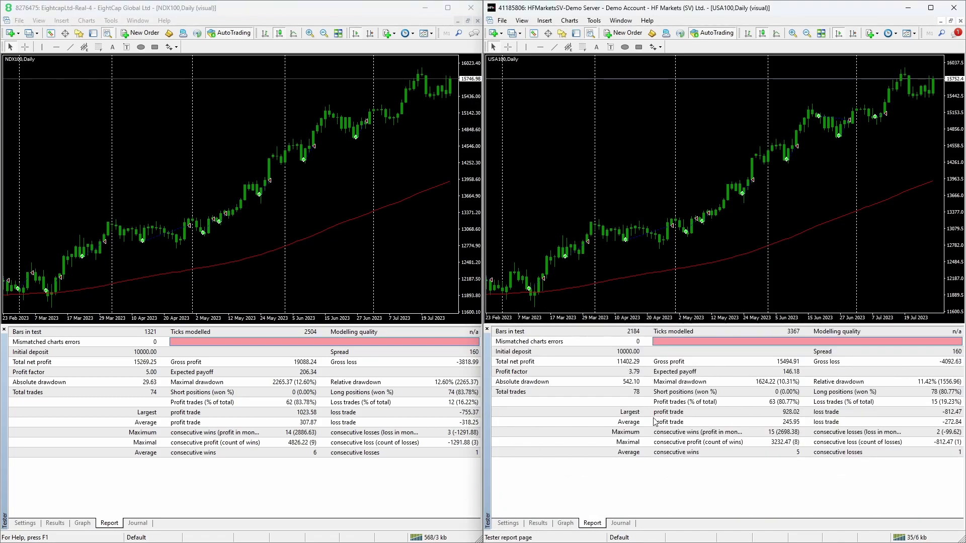